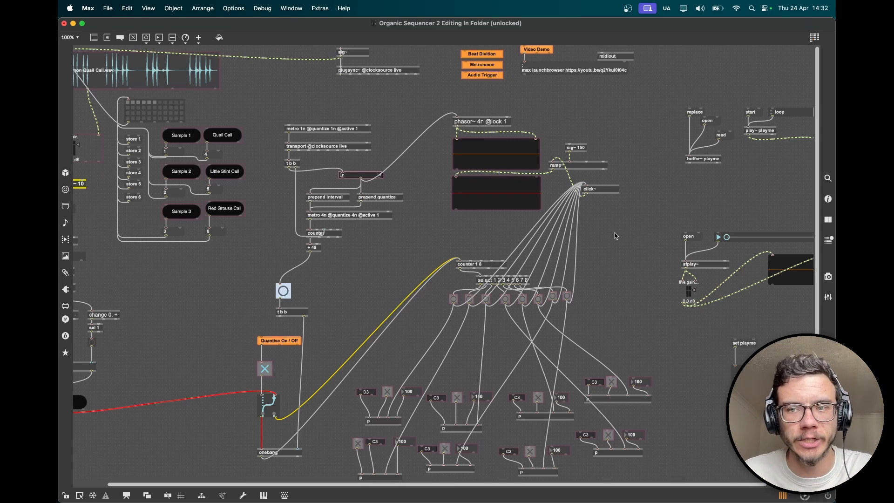
- Look through the device's project file list of patchers and media, and close it
scroll(615, 235, right, 5)
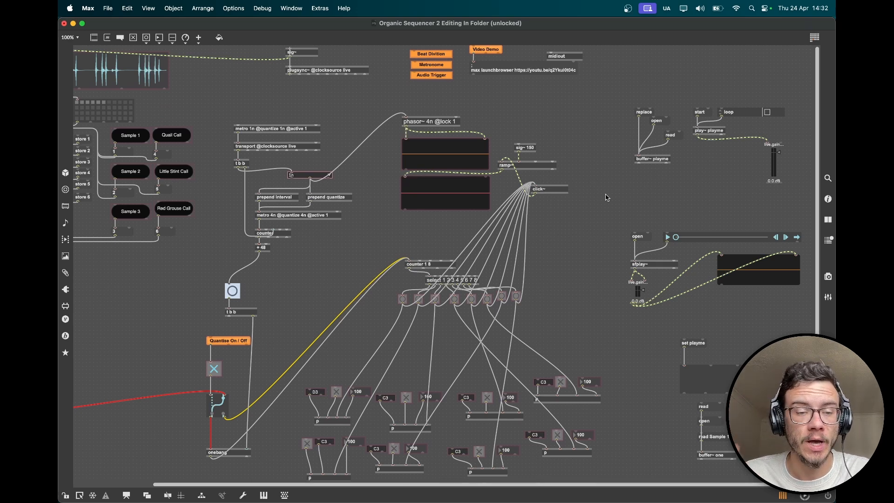
click(202, 497)
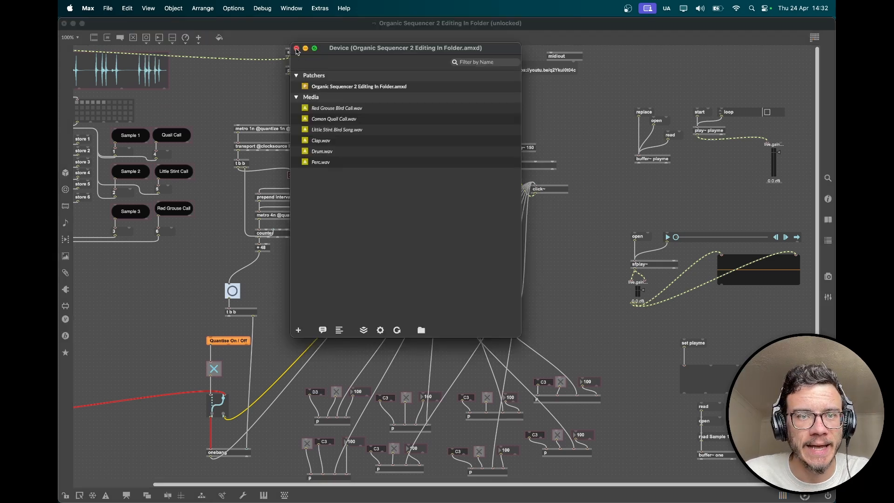
click(296, 48)
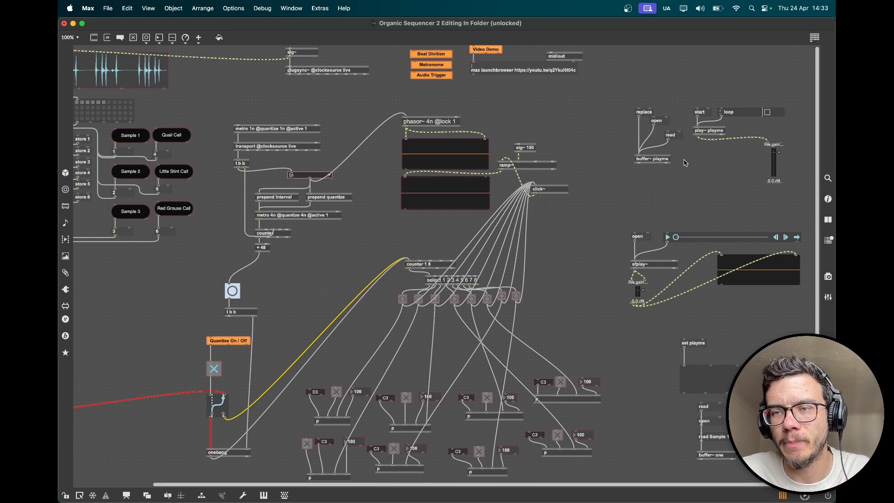
- Inspect the buffer~ playme object and its matching play~ playme object
click(667, 161)
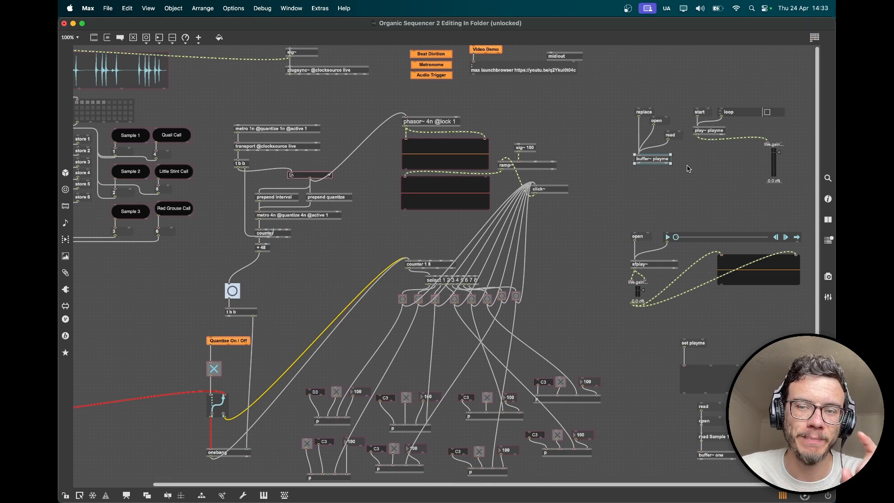
click(695, 131)
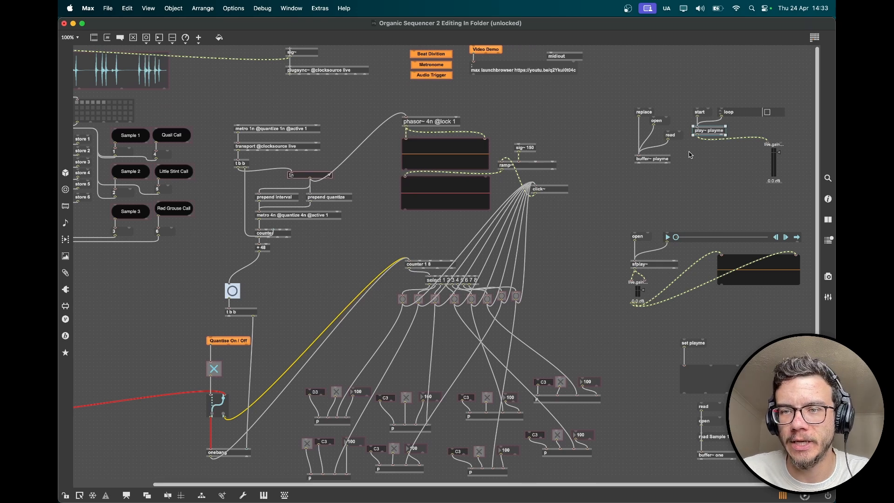
click(663, 176)
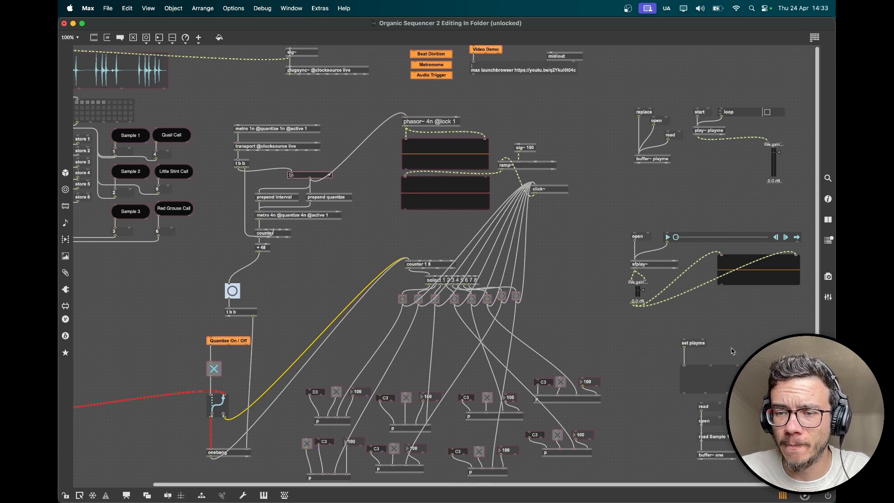
- View the help patch for the waveform~ object under the set playme message, and close it
drag(699, 380, 699, 376)
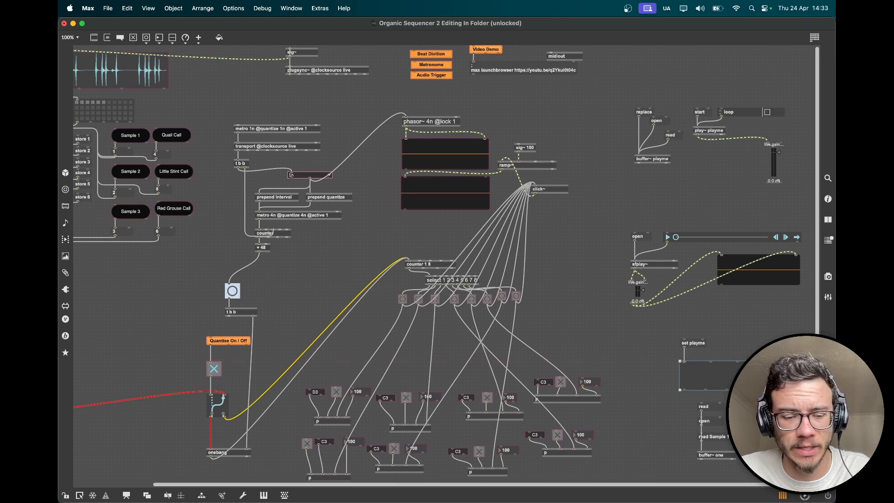
alt+click(698, 375)
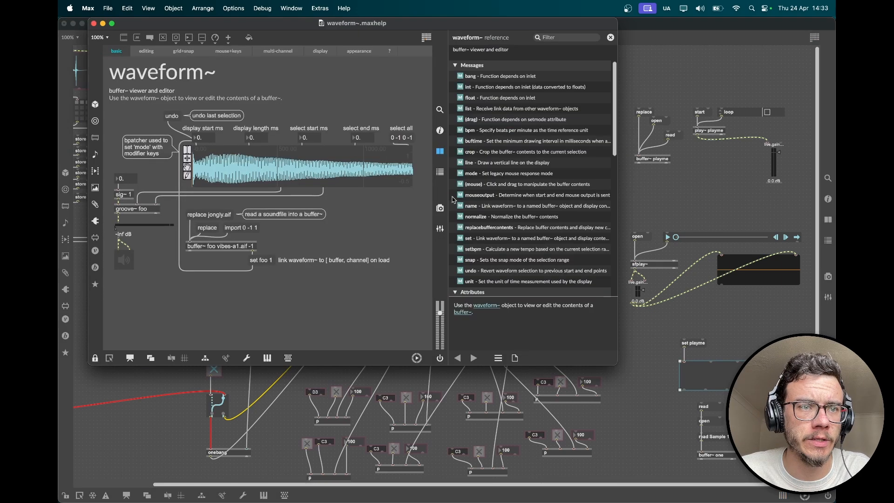
click(98, 24)
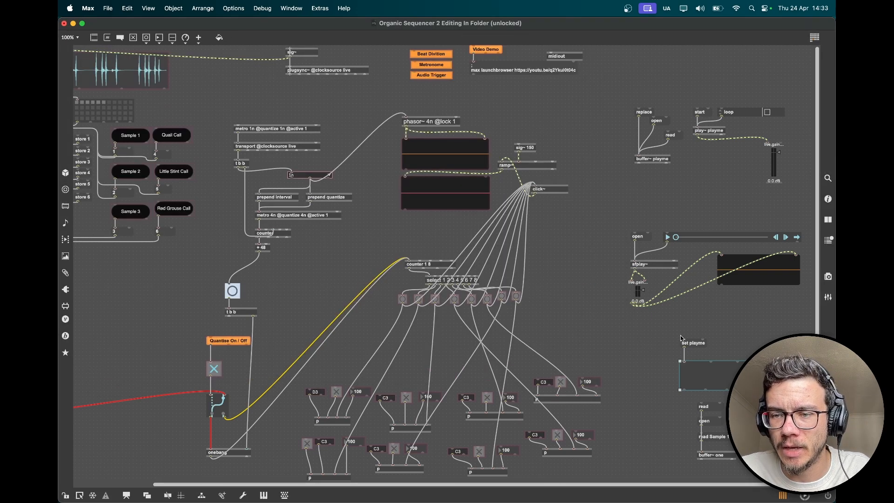
- Move the set playme message and its connected waveform~ object up beside the buffer~ playme object
drag(666, 327, 670, 199)
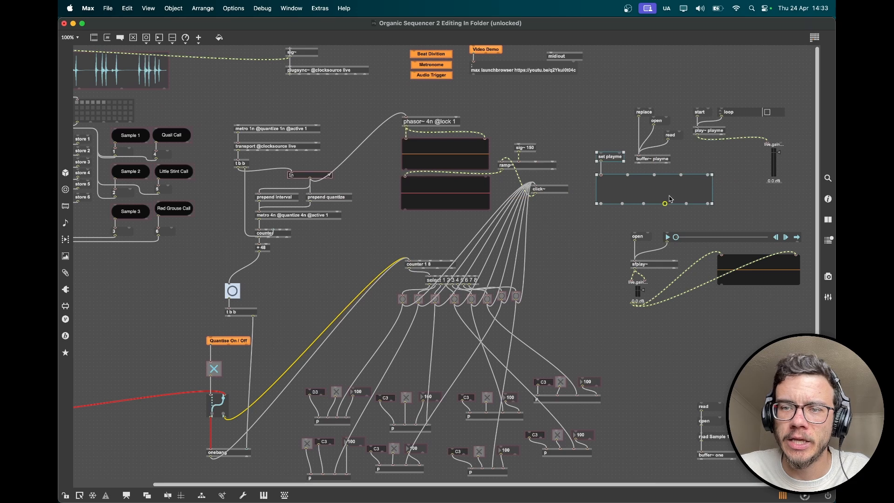
click(684, 167)
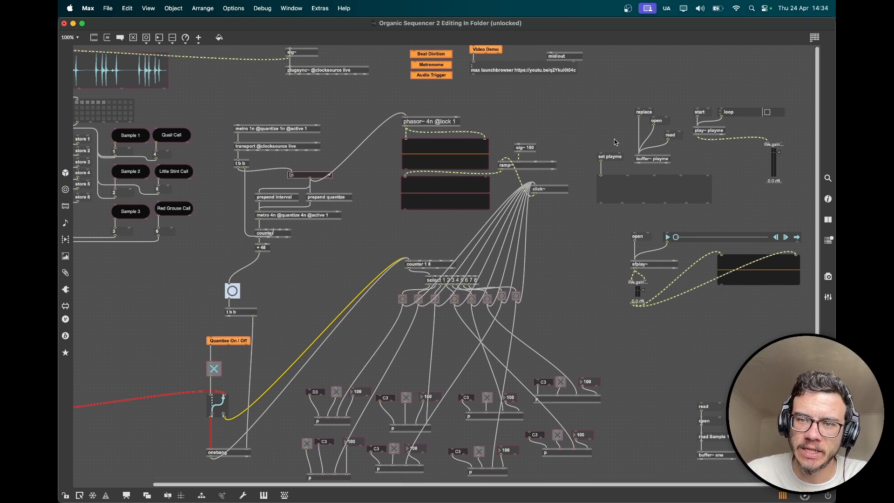
click(618, 160)
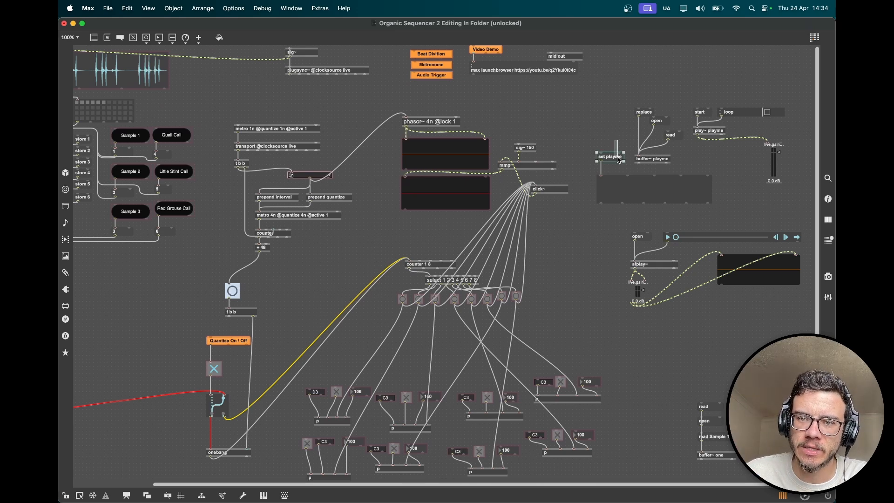
click(727, 194)
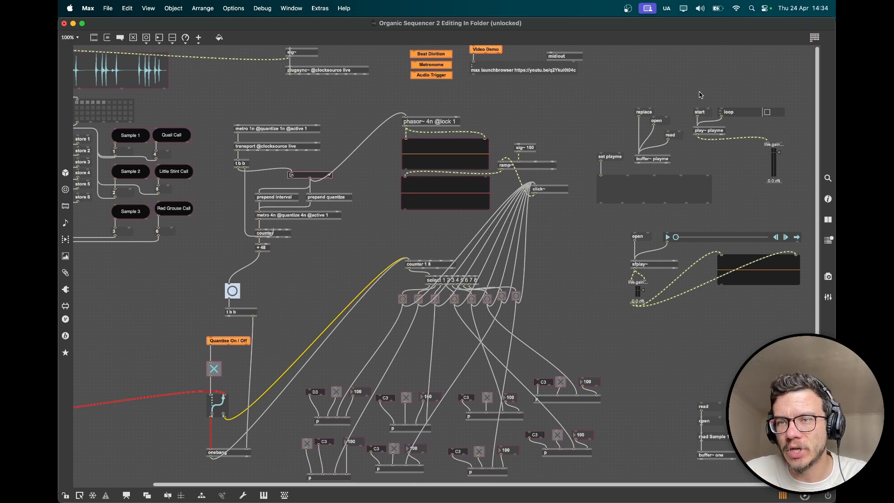
- Examine the start message, loop attribute and live.gain~ slider attached to play~ playme, comparing the slider with the main Gain control
click(699, 114)
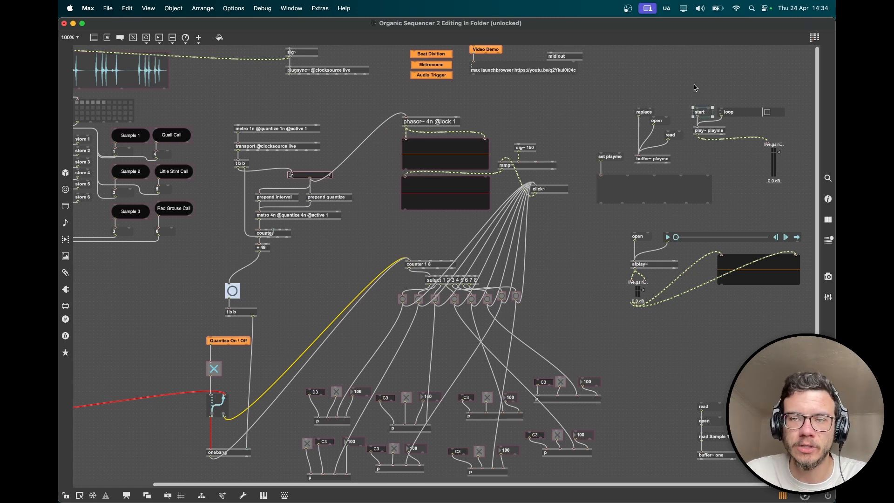
drag(682, 70, 701, 87)
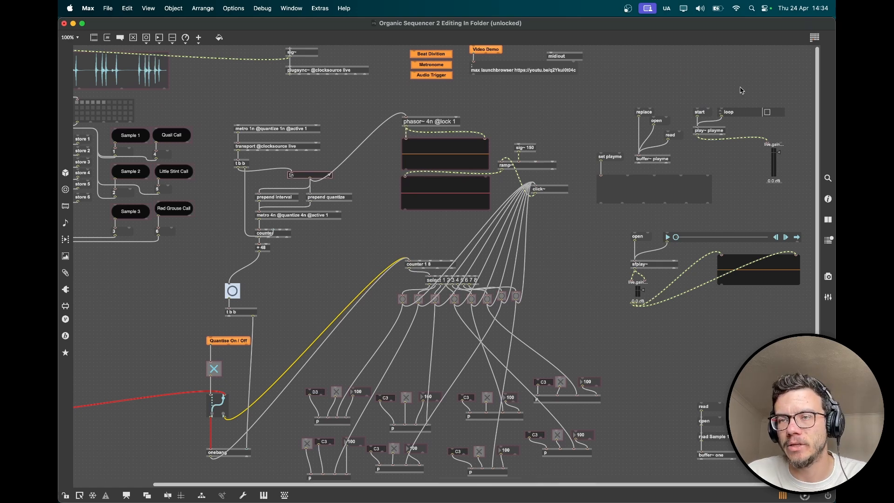
click(729, 116)
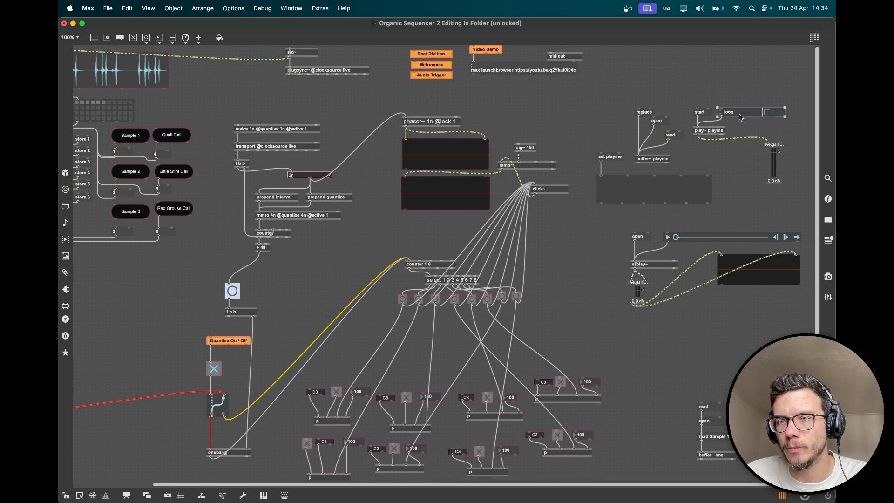
click(700, 83)
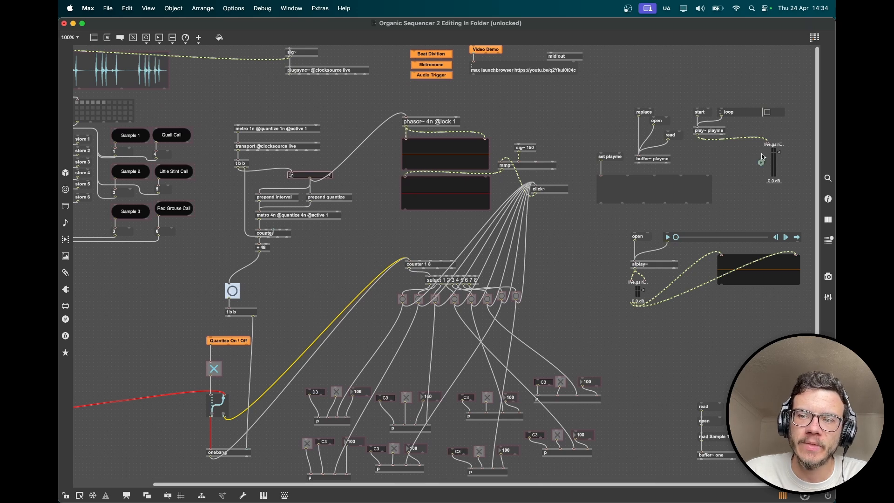
click(774, 165)
scroll(774, 165, left, 5)
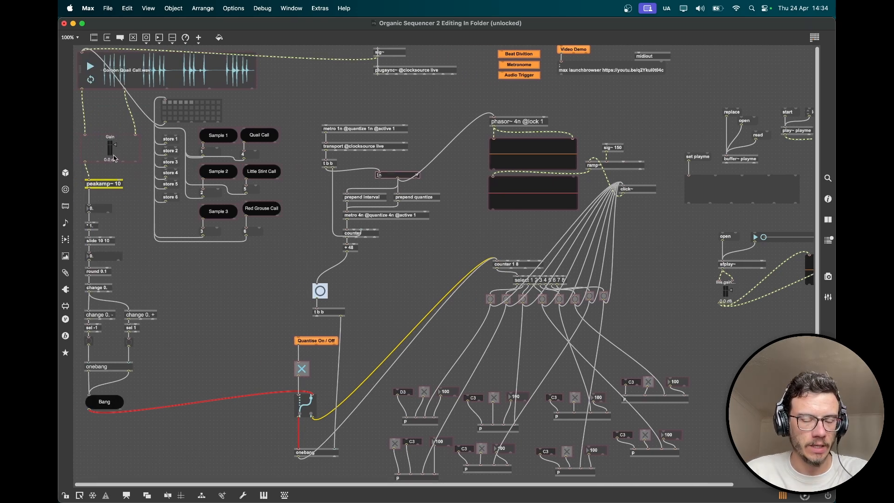
scroll(403, 169, right, 5)
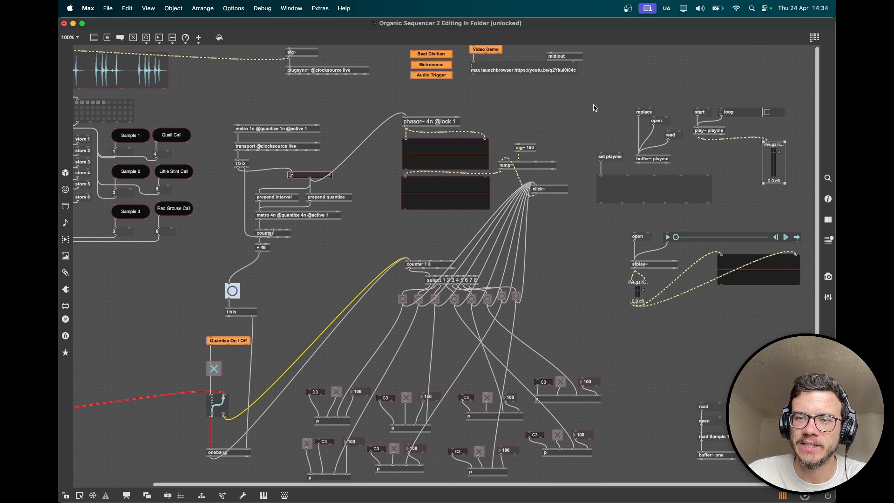
click(691, 81)
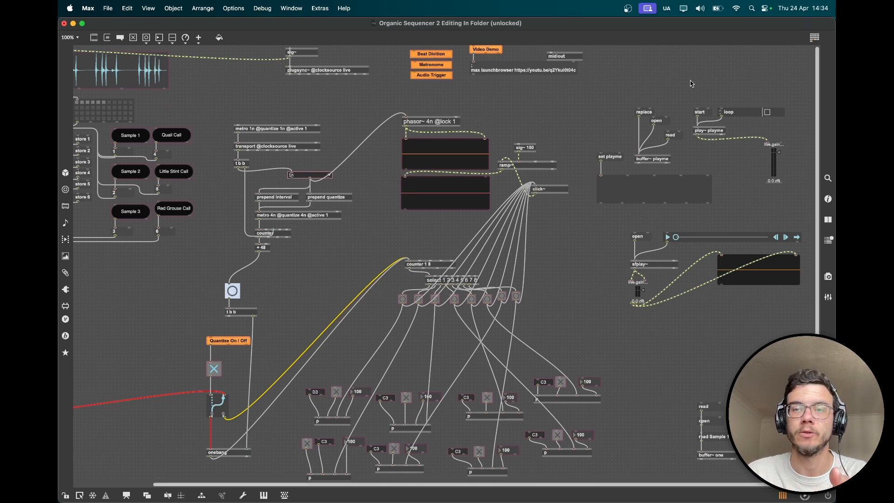
- Examine the preset grid above the sample selection buttons
scroll(691, 83, left, 5)
click(200, 118)
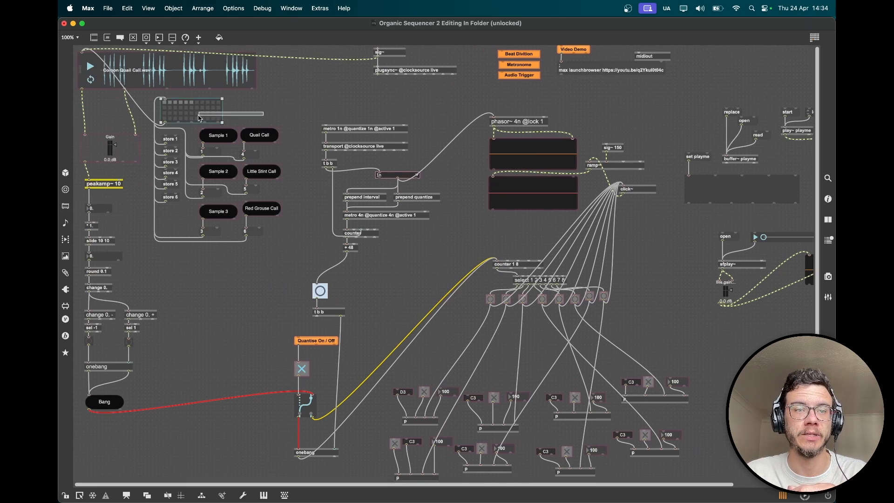
drag(198, 118, 253, 111)
scroll(256, 110, right, 5)
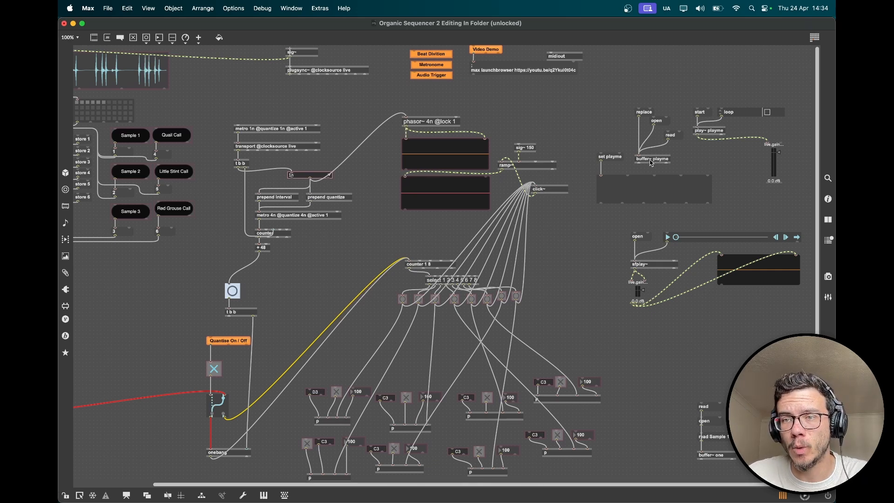
- Move the whole playme group, including the buffer~, play~, waveform~ and live.gain~ objects, up to free space above the sfplay~ player
drag(625, 95, 747, 163)
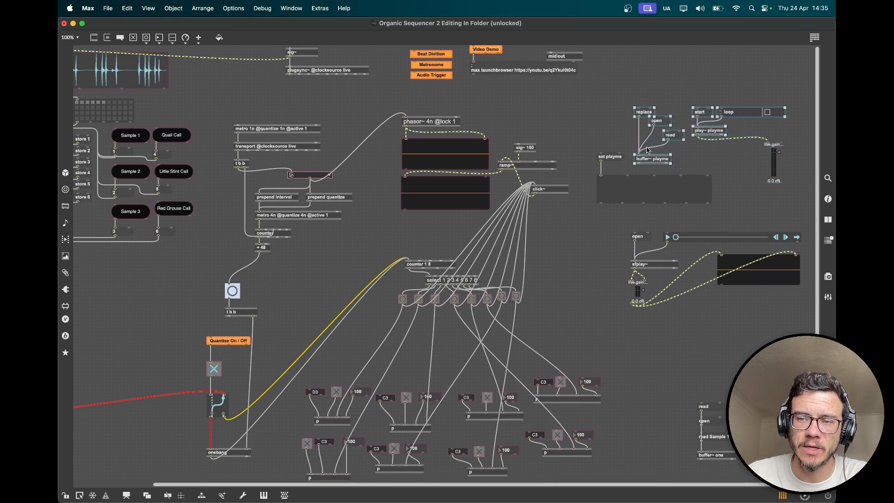
drag(586, 95, 787, 205)
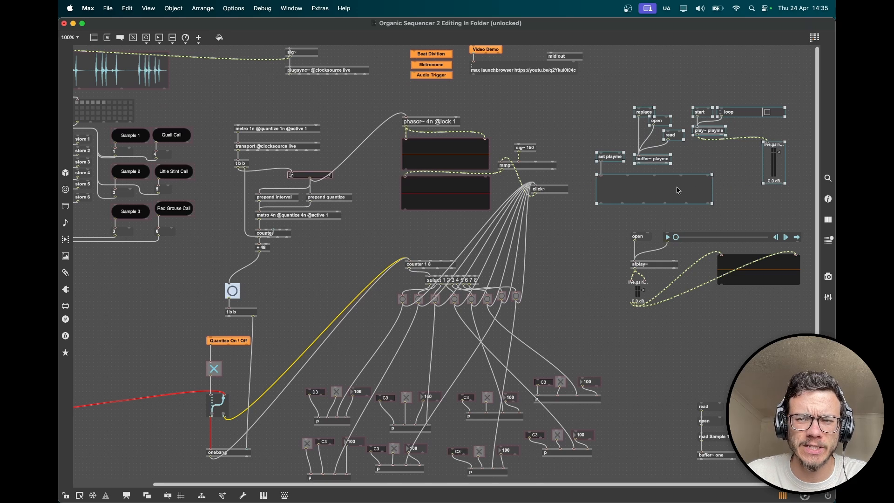
drag(678, 191, 693, 141)
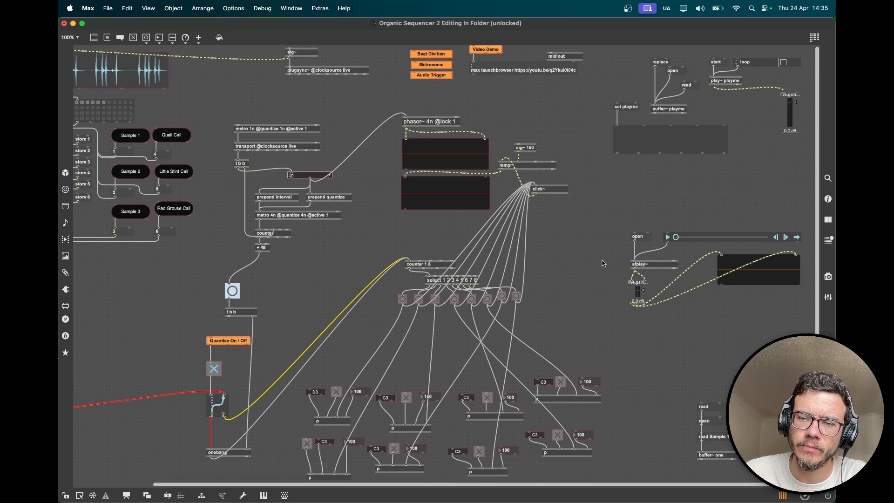
- Move the sfplay~ player's live.scope~ directly beneath its live.gain~ slider
drag(694, 223, 695, 249)
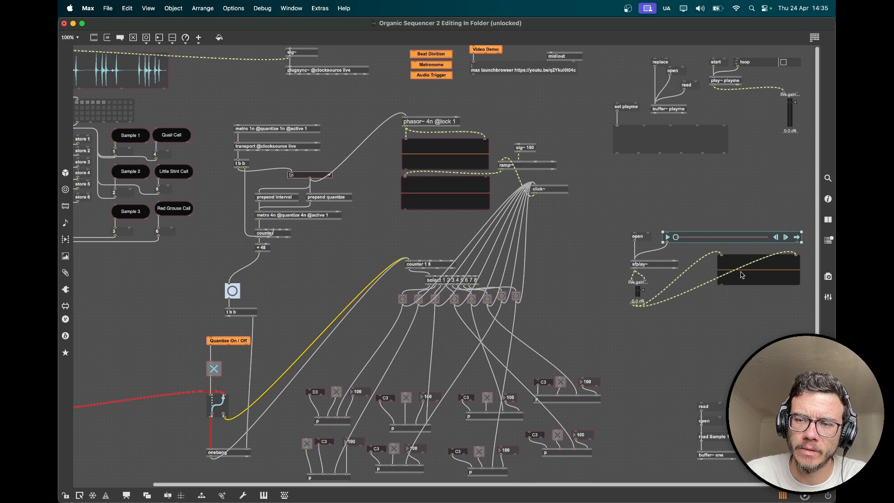
drag(756, 279, 657, 354)
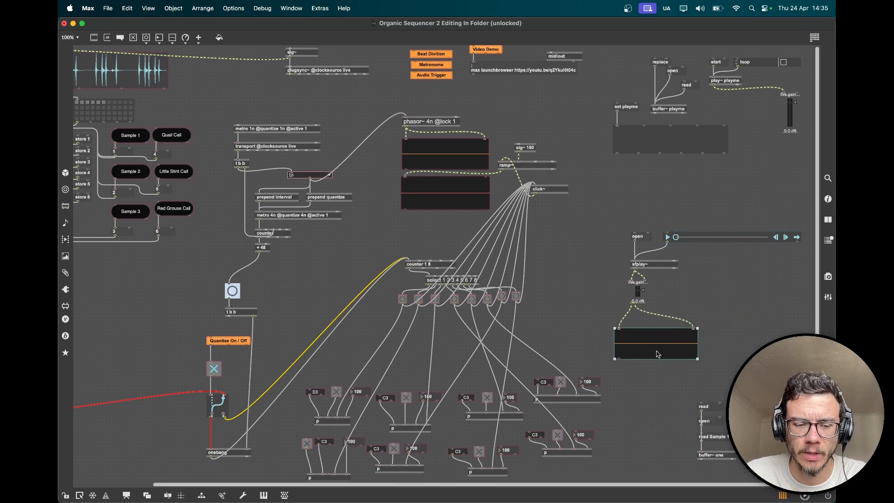
- View the live.scope~ help patch, close it, and look at the two scopes under the phasor~ object
right_click(657, 354)
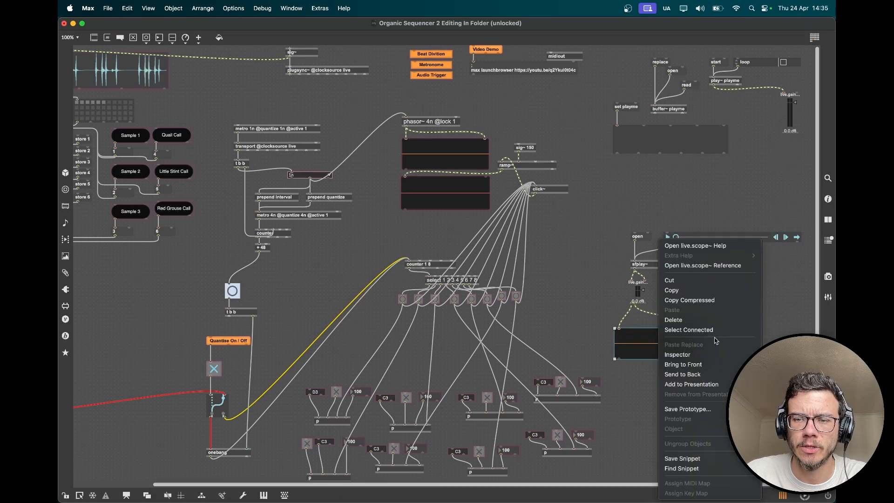
click(695, 245)
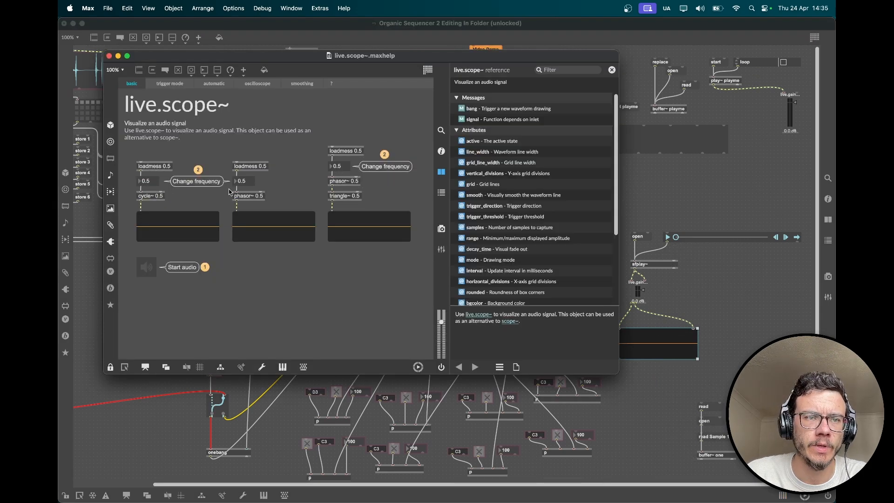
click(109, 56)
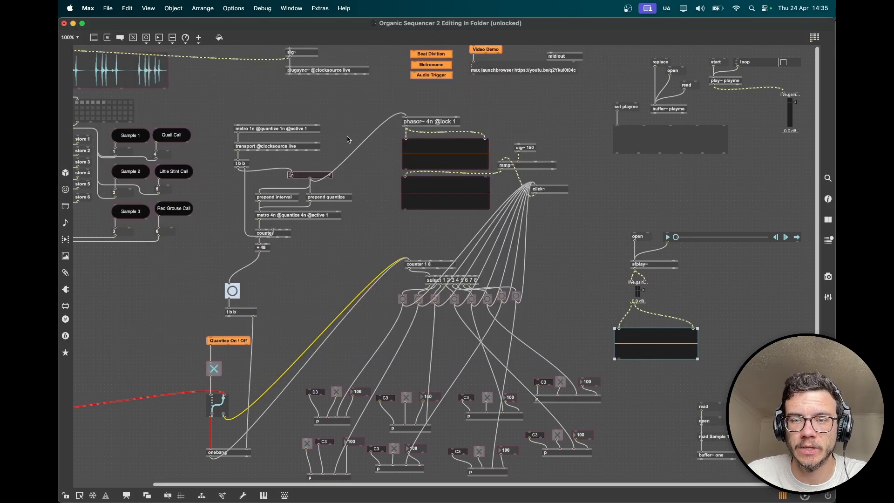
drag(376, 152, 490, 224)
click(744, 301)
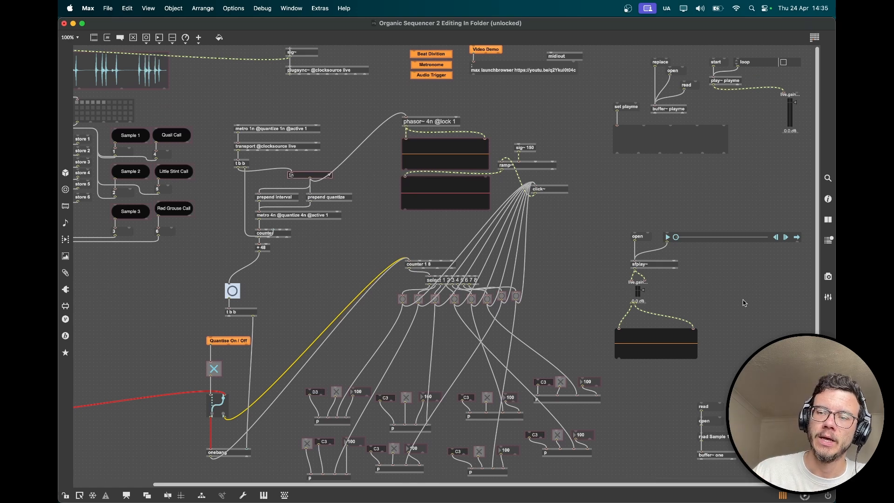
- Move the sfplay~ player group up beneath the waveform~ object, with its live.scope~ to the right of the gain slider
drag(707, 224, 715, 246)
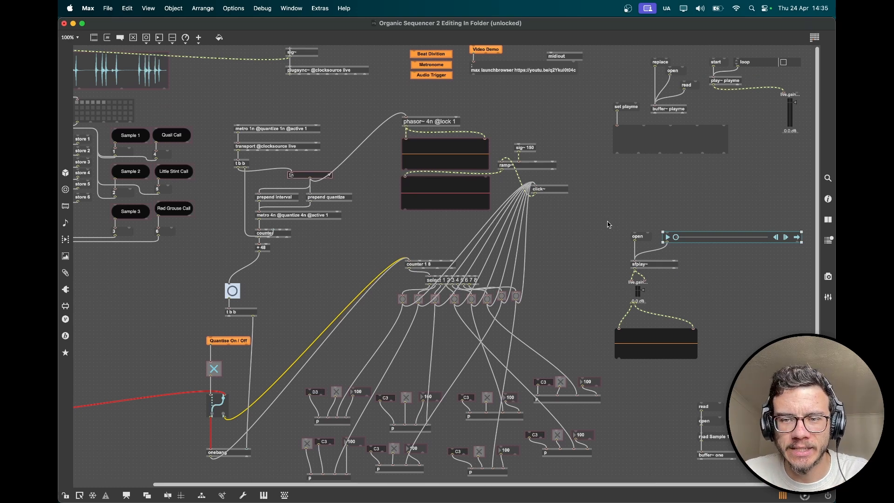
drag(601, 217, 730, 213)
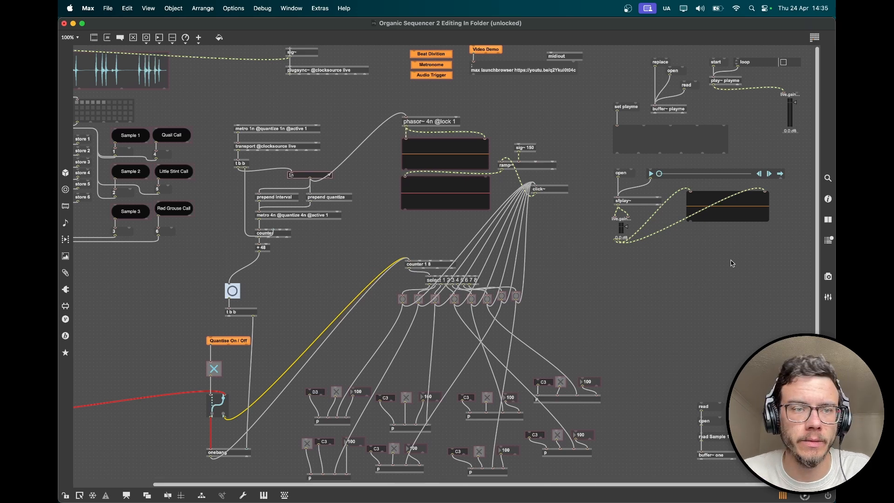
- Move the preset grid with its store messages and sample buttons slightly down and to the right, away from the main waveform player
scroll(721, 275, left, 5)
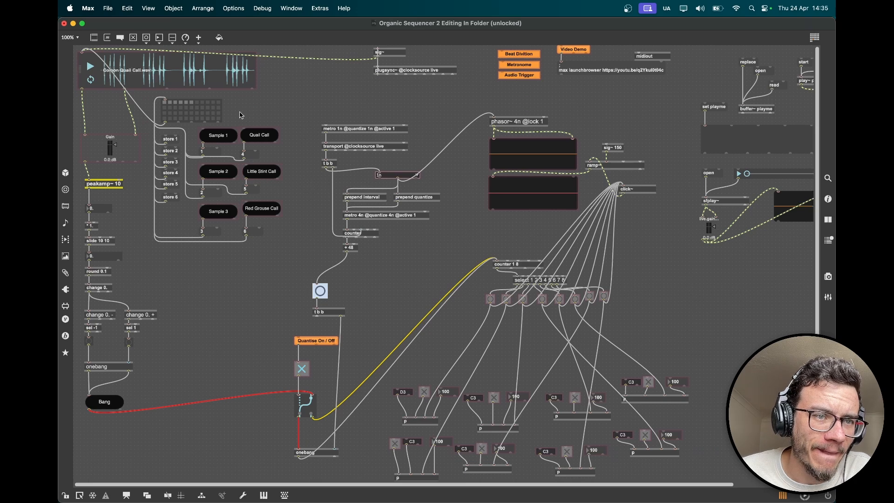
drag(154, 95, 267, 261)
drag(211, 97, 226, 129)
click(227, 129)
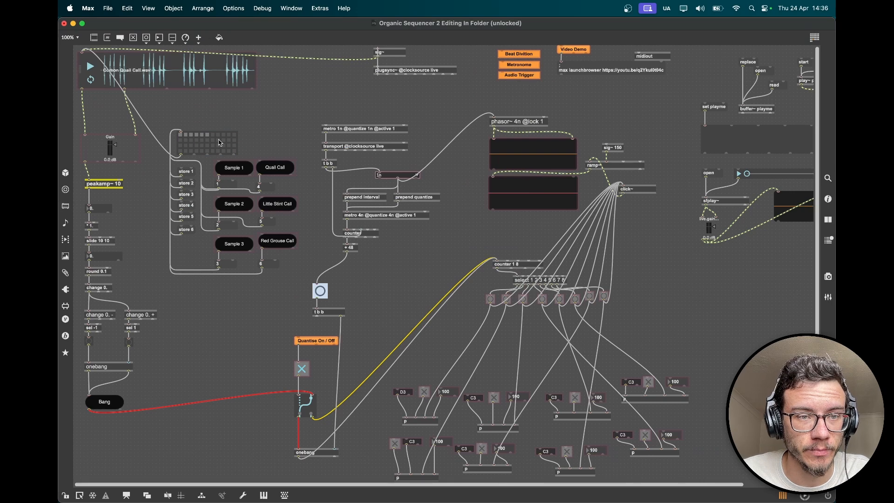
- Examine the preset grid, the store 1 to store 6 messages and the main waveform player, selecting and deselecting each
alt+click(220, 142)
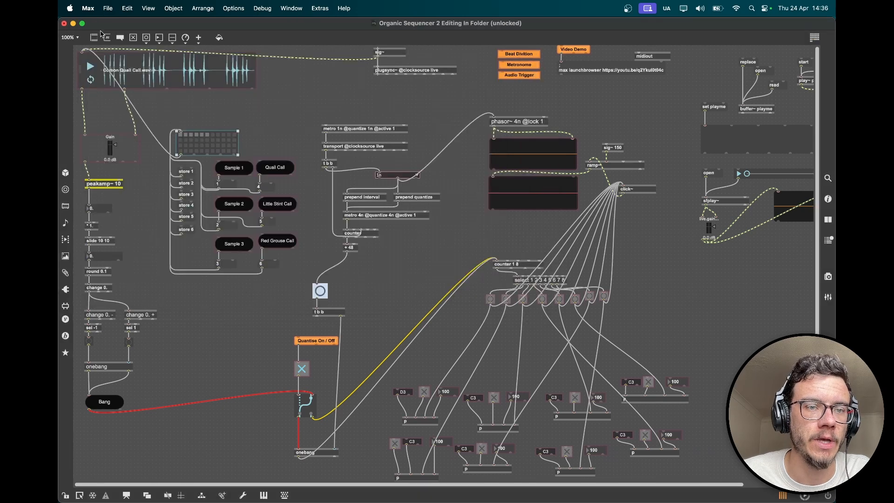
click(94, 23)
click(203, 108)
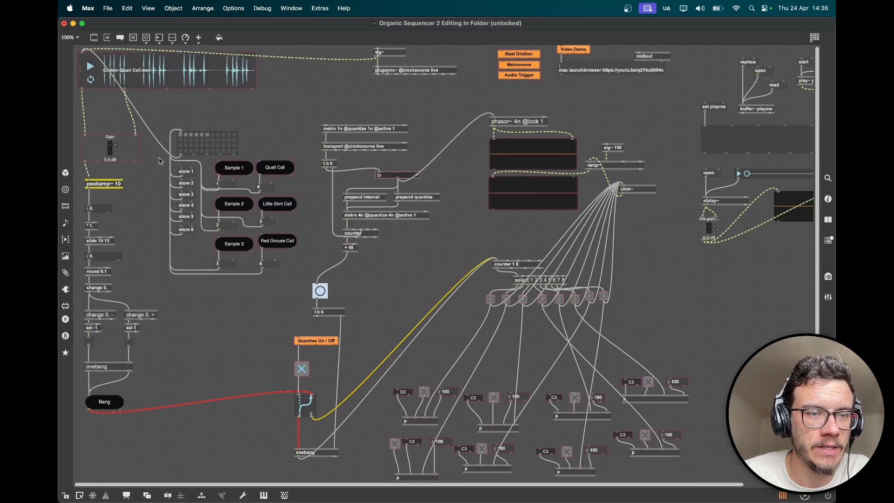
drag(160, 172, 181, 232)
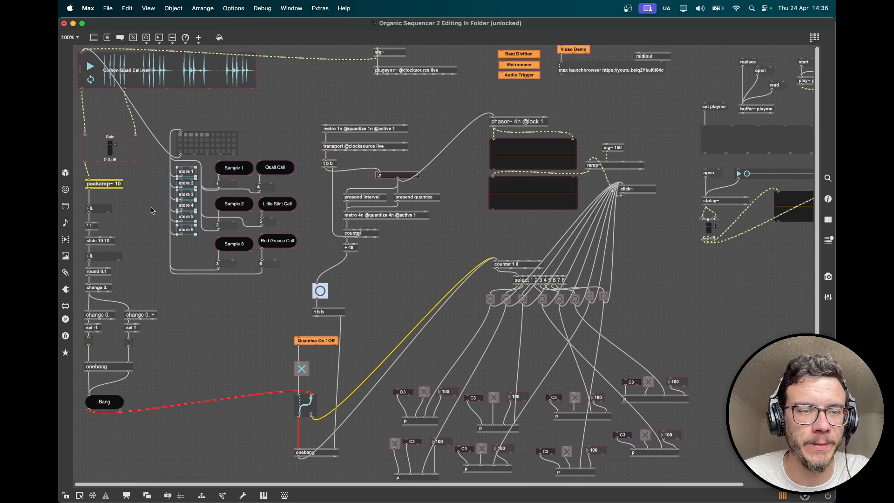
click(151, 210)
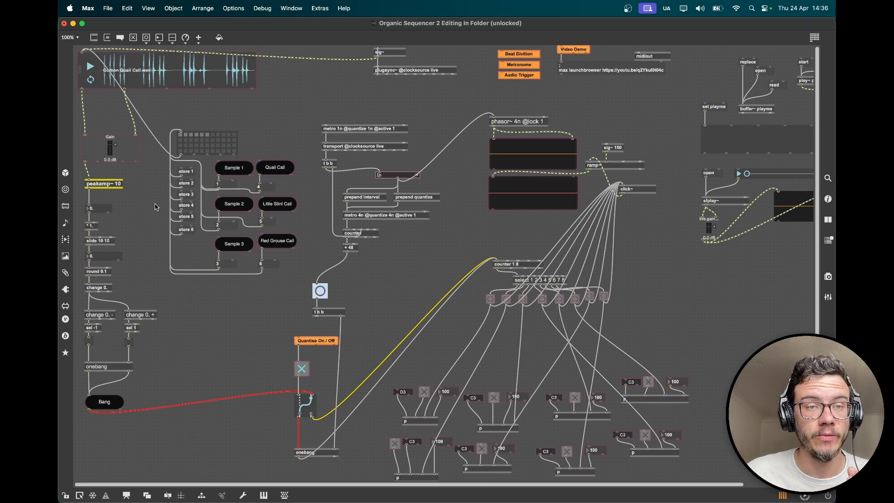
drag(273, 113, 225, 79)
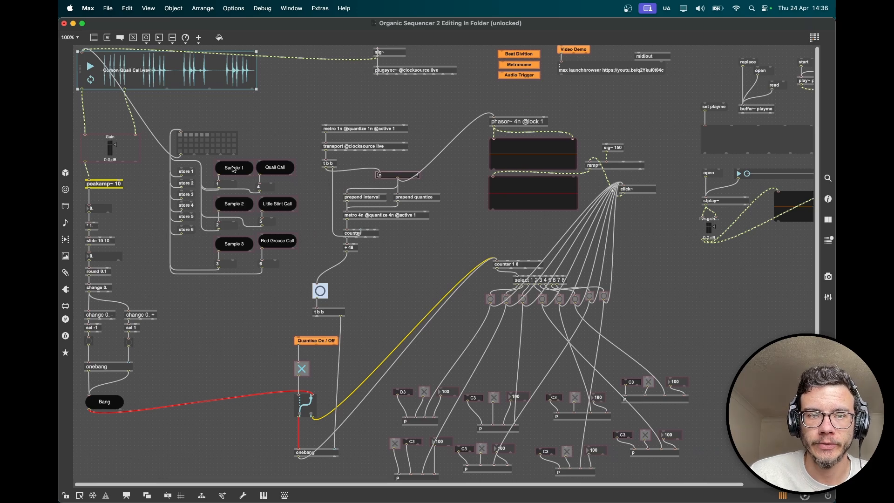
click(284, 128)
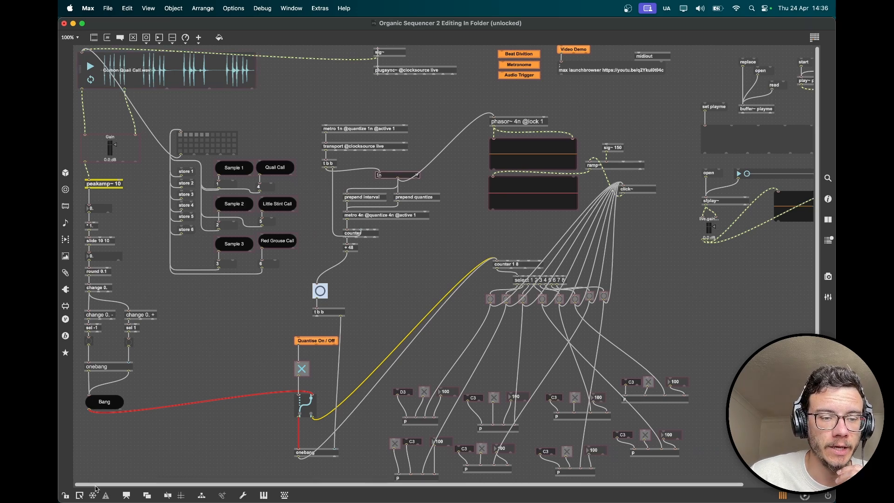
- Enable operating the unlocked patch and load the Little Stint Call and Sample 3 sounds into the main waveform player
click(80, 496)
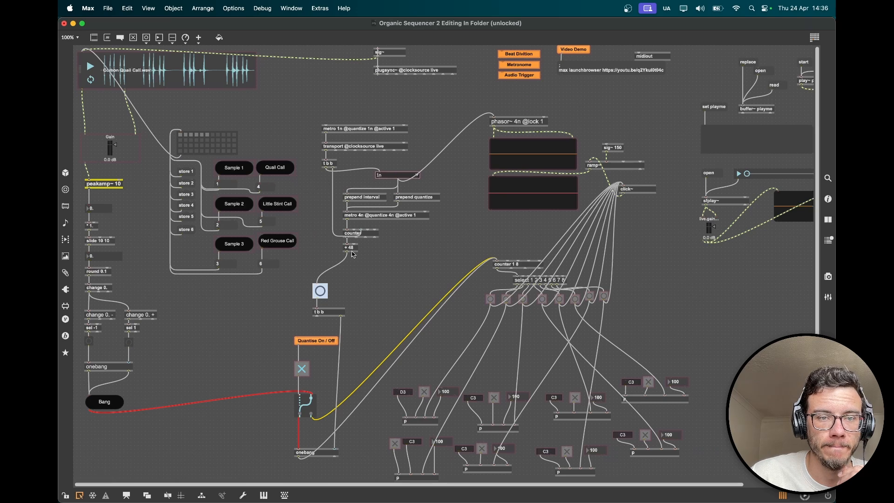
click(283, 206)
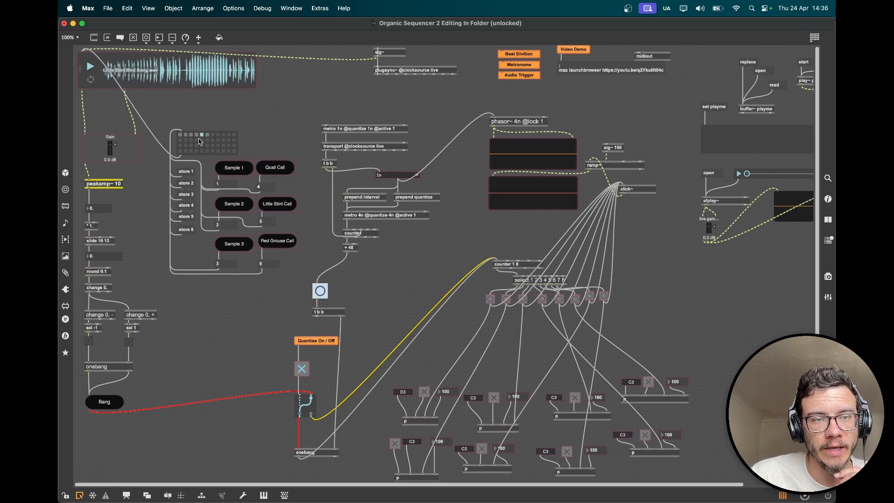
click(242, 248)
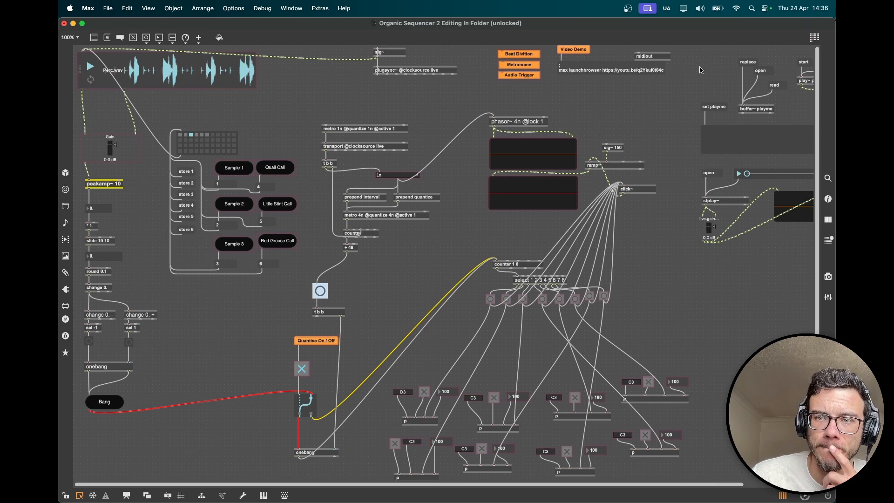
- Examine the buffer~ playme group with its waveform display, and compare it with the preset grid beside the sample buttons
drag(690, 69, 801, 154)
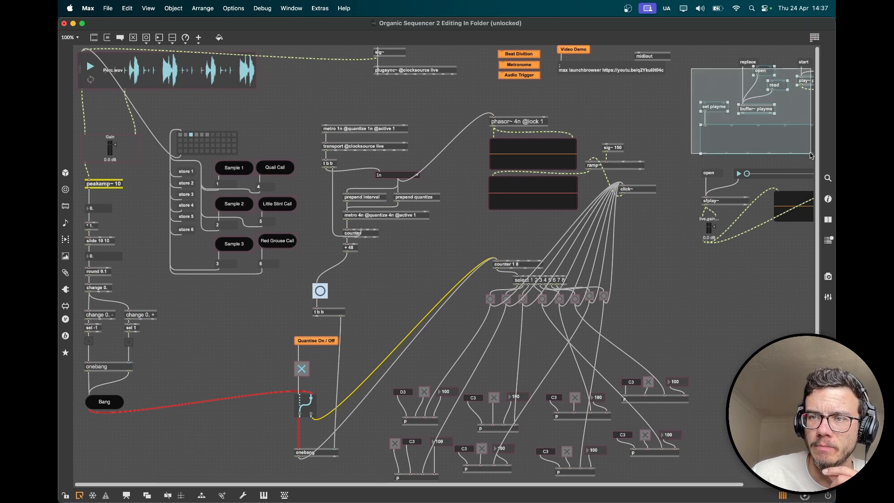
click(690, 90)
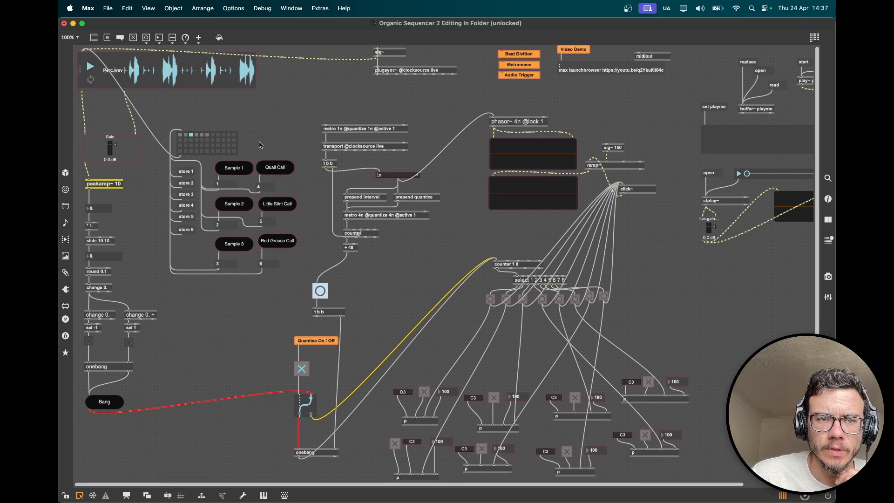
click(220, 150)
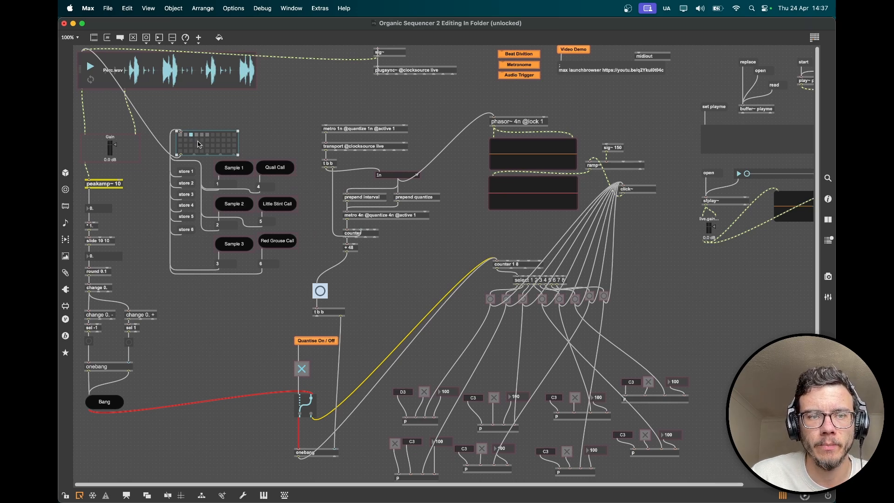
click(272, 125)
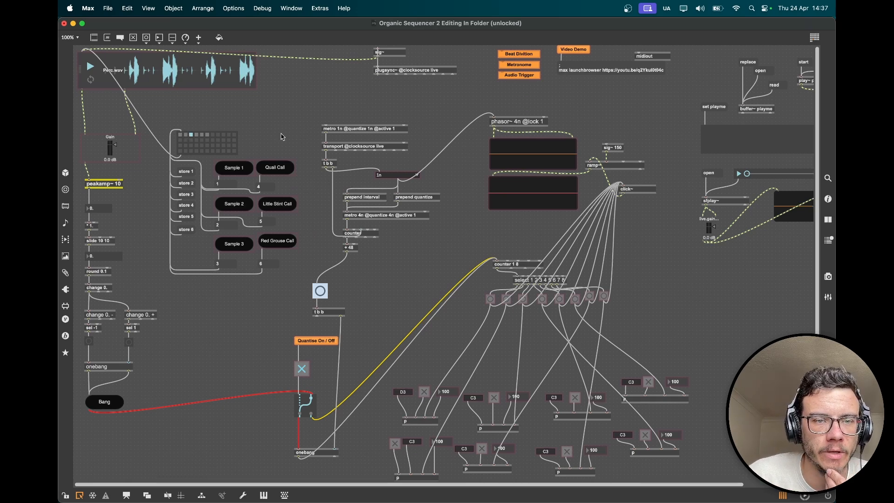
- Check the Quail Call button and its message 4, and recall the Sample 1 preset in the waveform player
click(283, 169)
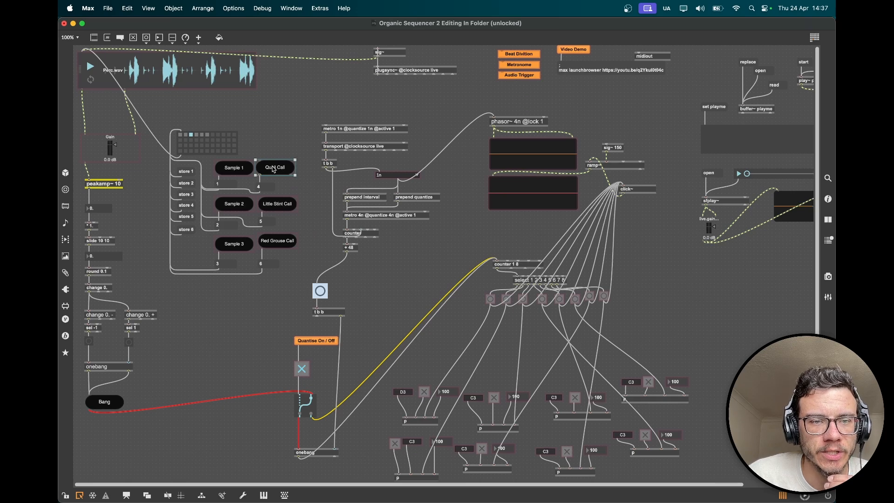
click(273, 187)
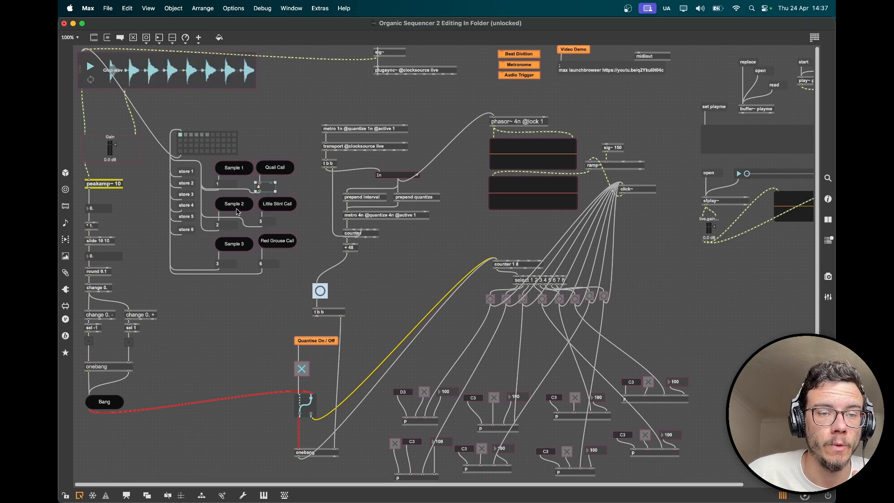
click(284, 240)
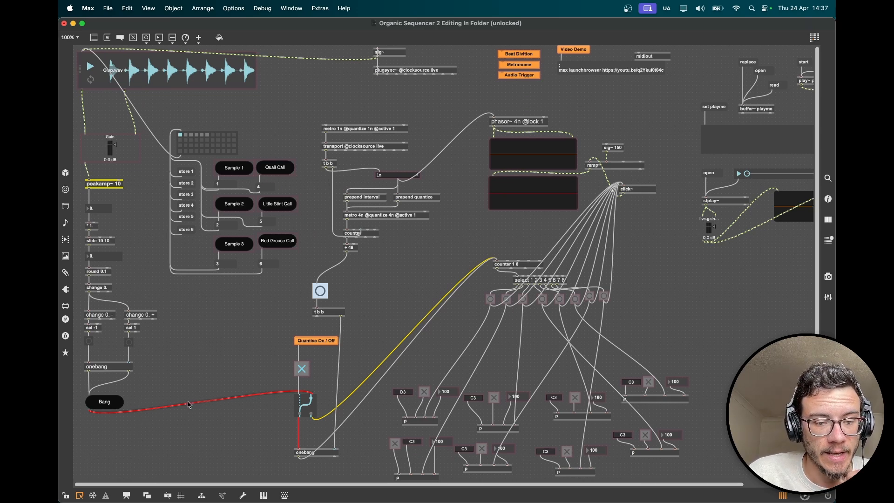
- Review the patcher and media files in the device's file list, close the list, and freeze the device
click(202, 495)
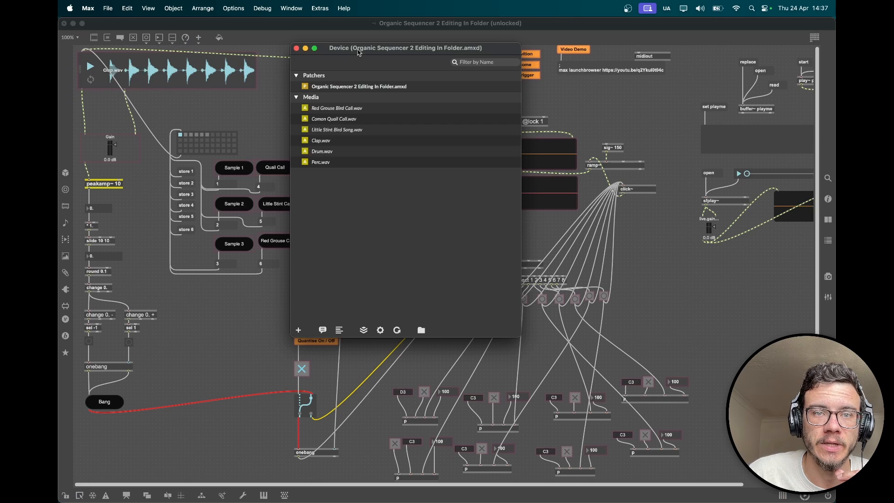
drag(359, 52, 145, 58)
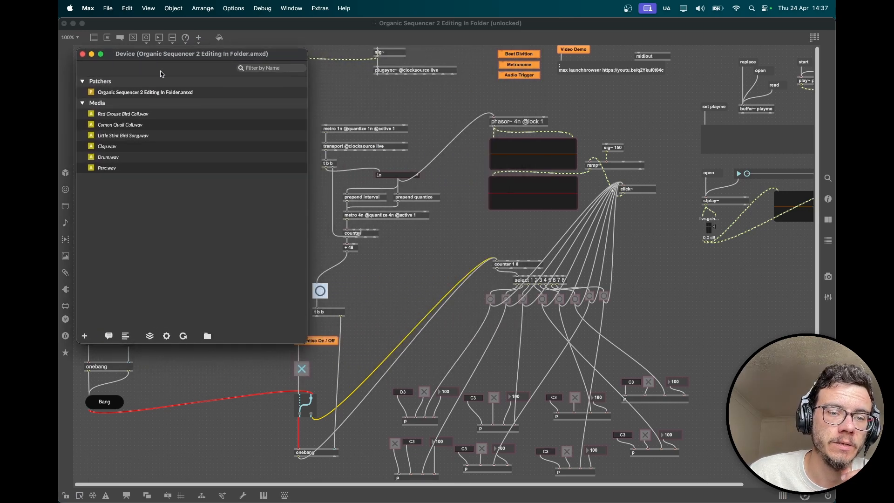
drag(307, 343, 376, 292)
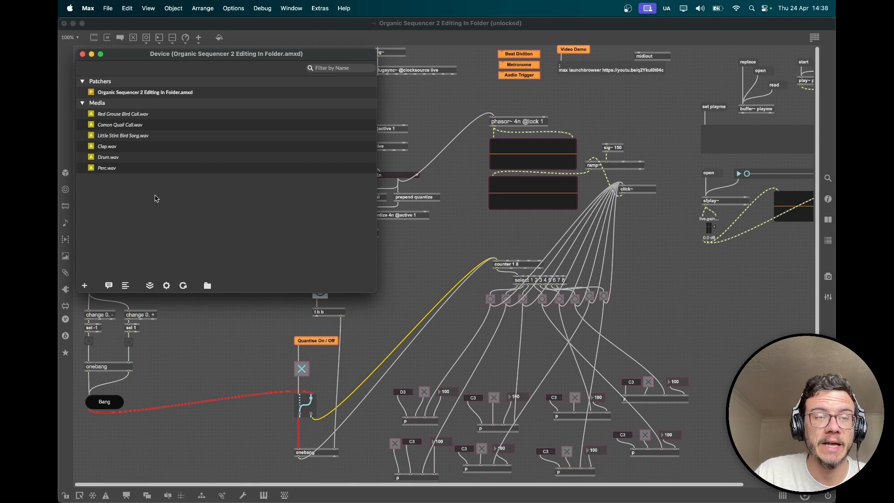
click(82, 54)
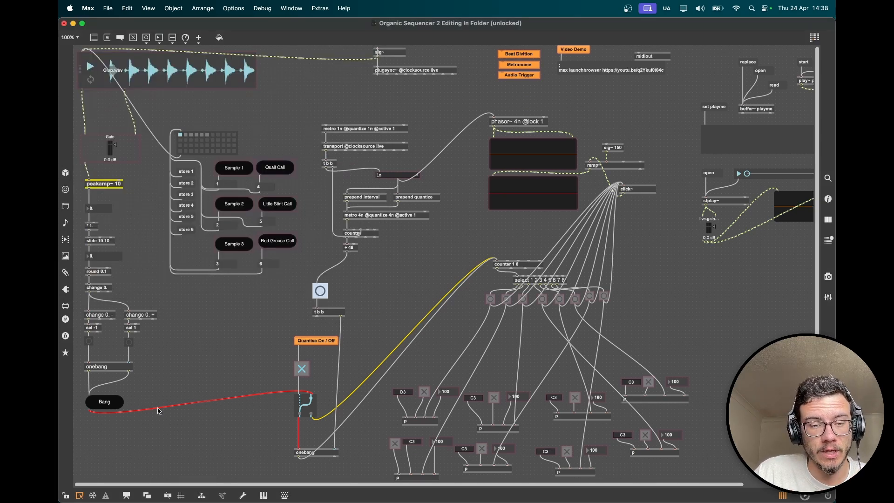
click(93, 496)
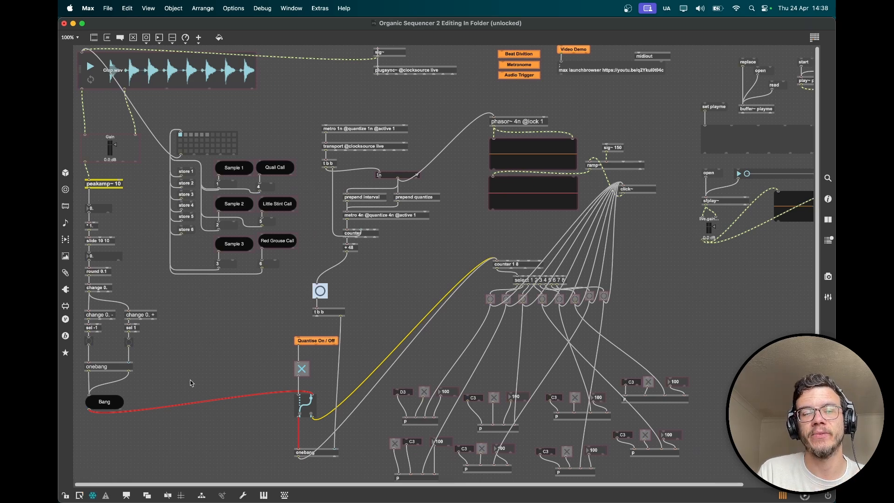